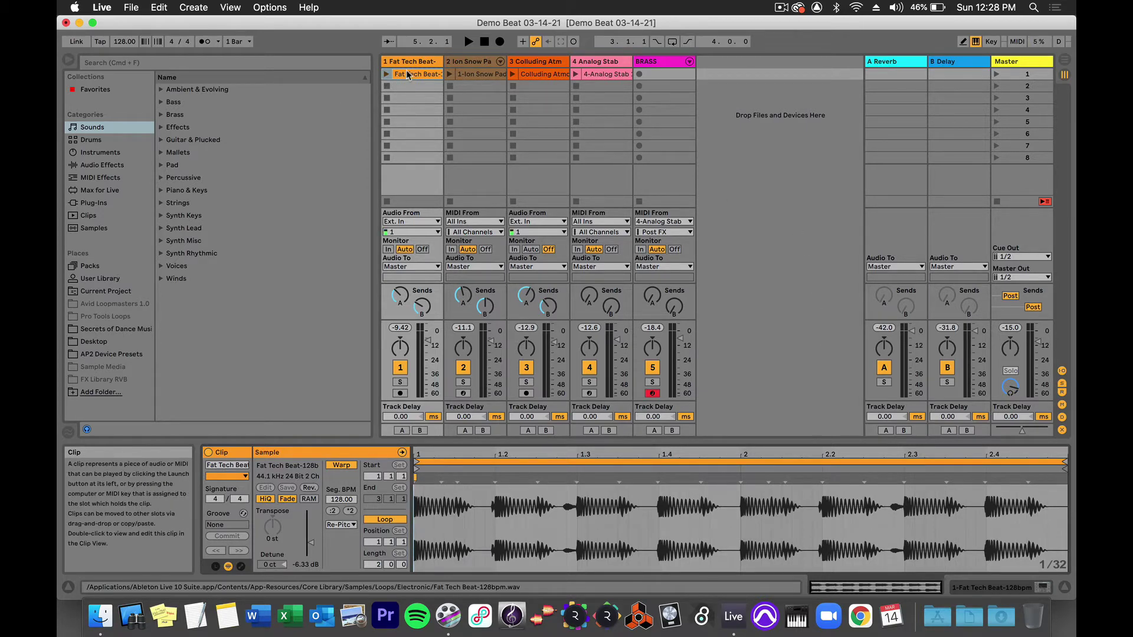
# Select the Colluding Atmos, Ion Snow Pad, Analog Stab and BRASS tracks one after another, ending on the Fat Tech Beat track.
pyautogui.click(511, 62)
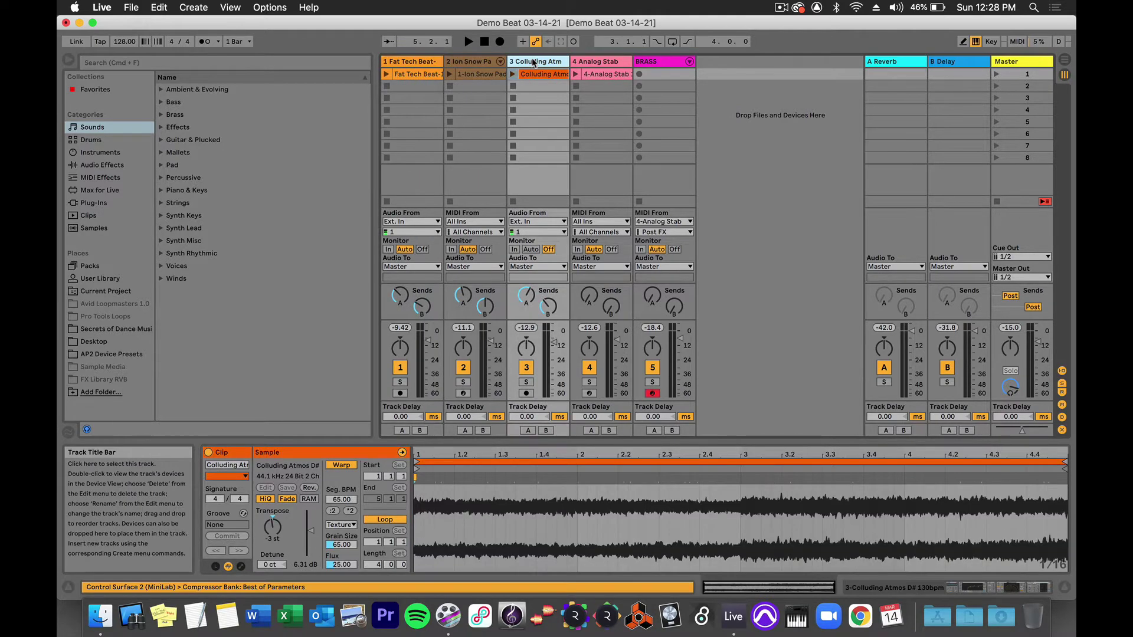
pyautogui.click(484, 62)
pyautogui.click(597, 63)
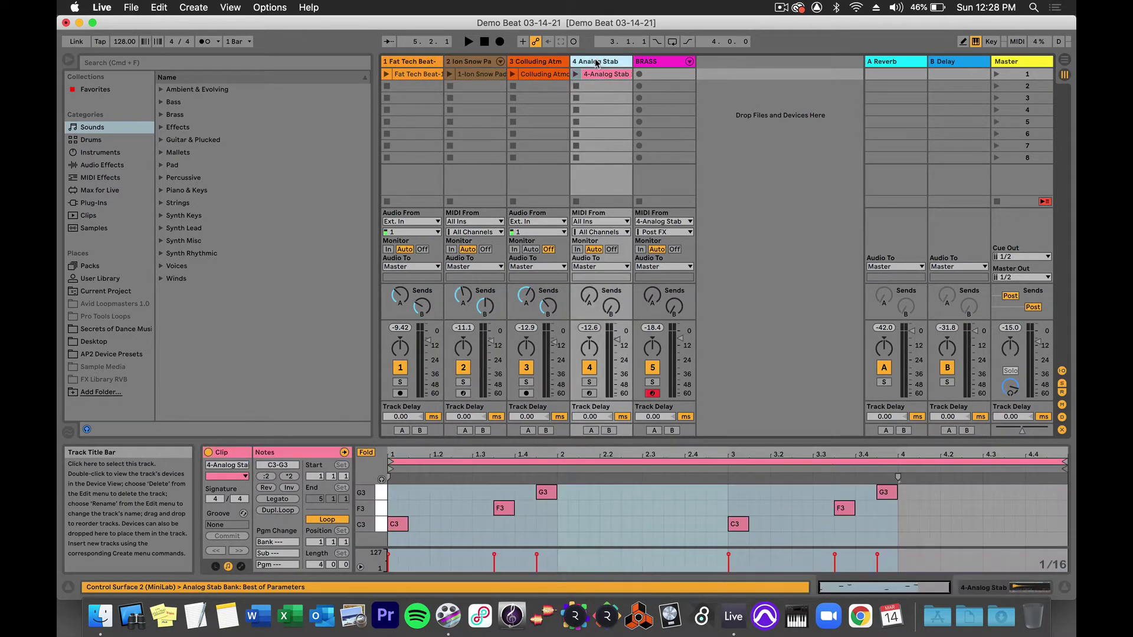
pyautogui.click(654, 62)
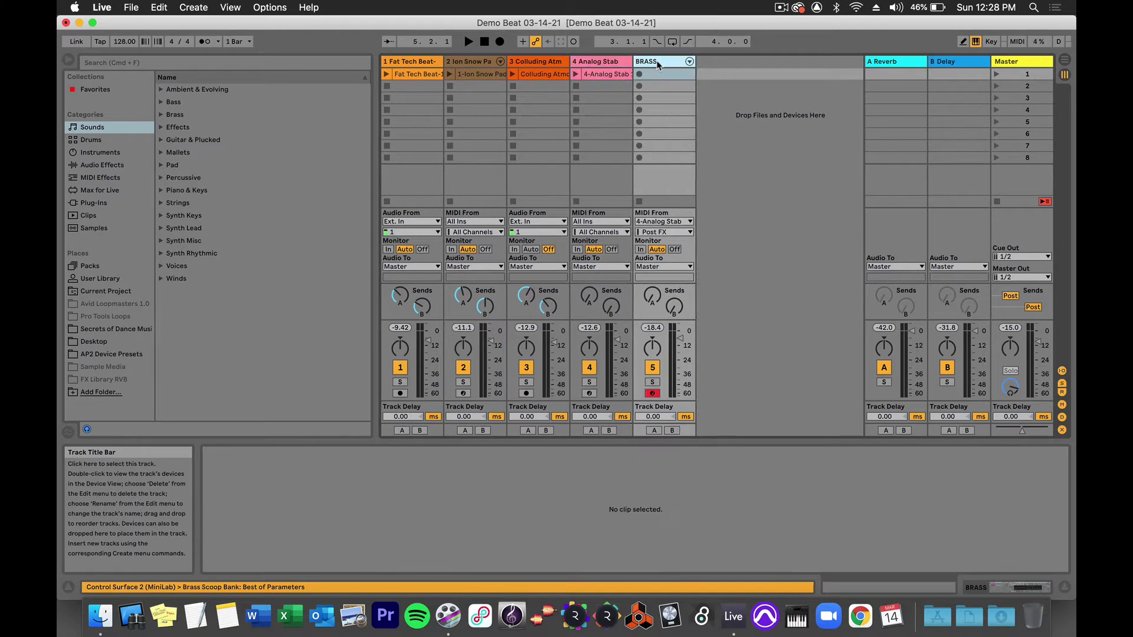
pyautogui.click(405, 62)
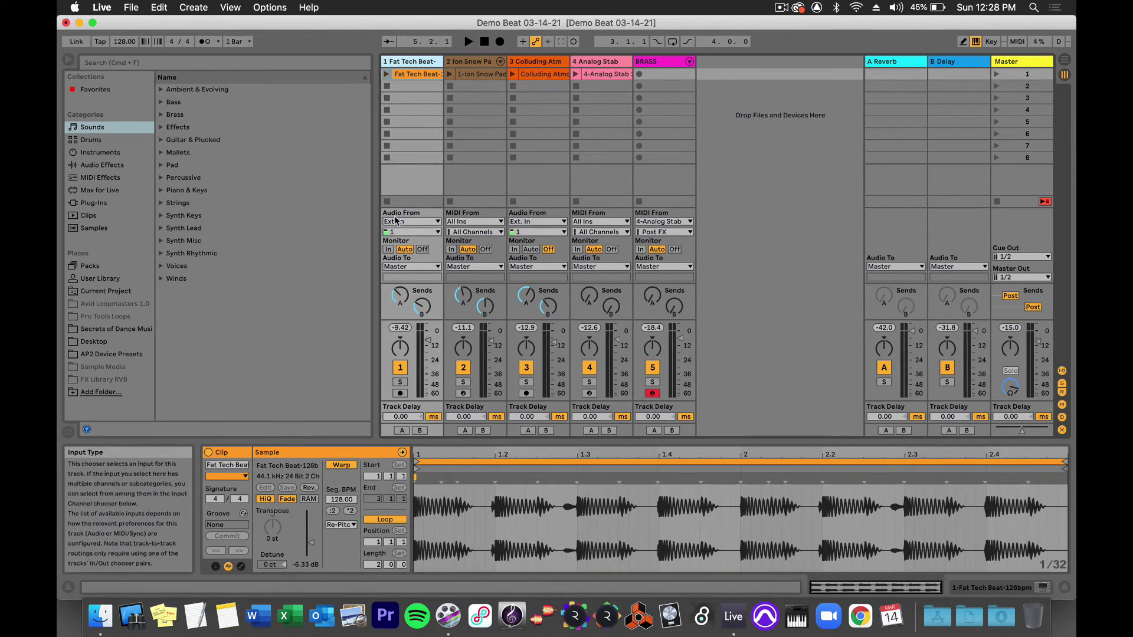
# Set the Fat Tech Beat track's audio input to No Input, and play and stop its clip.
pyautogui.click(437, 222)
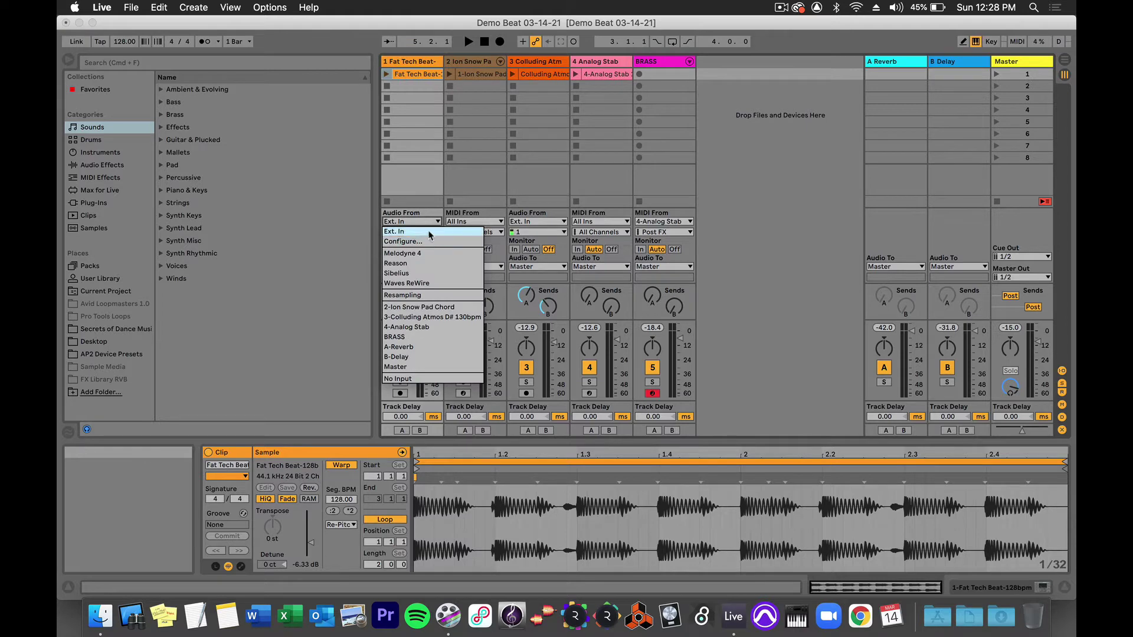
pyautogui.click(429, 235)
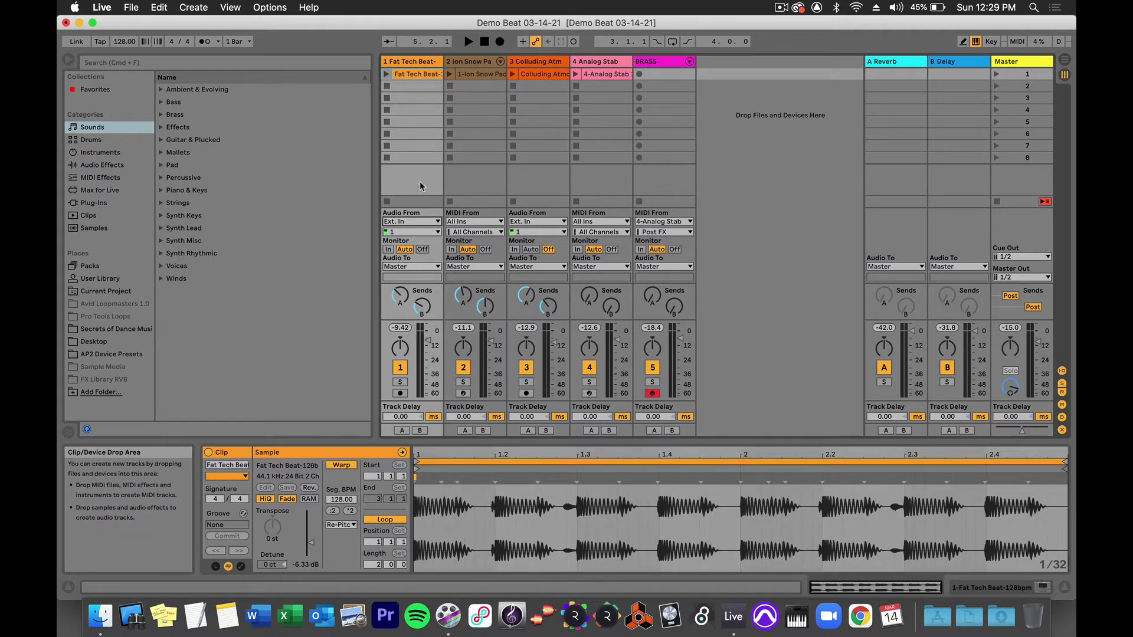
pyautogui.click(412, 222)
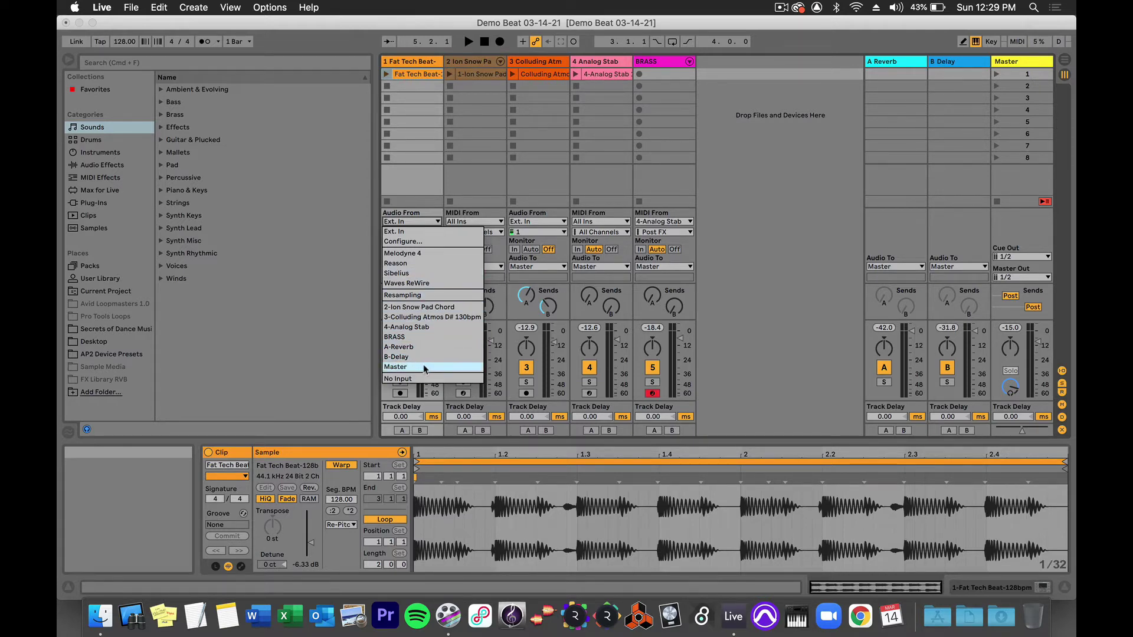
pyautogui.click(422, 380)
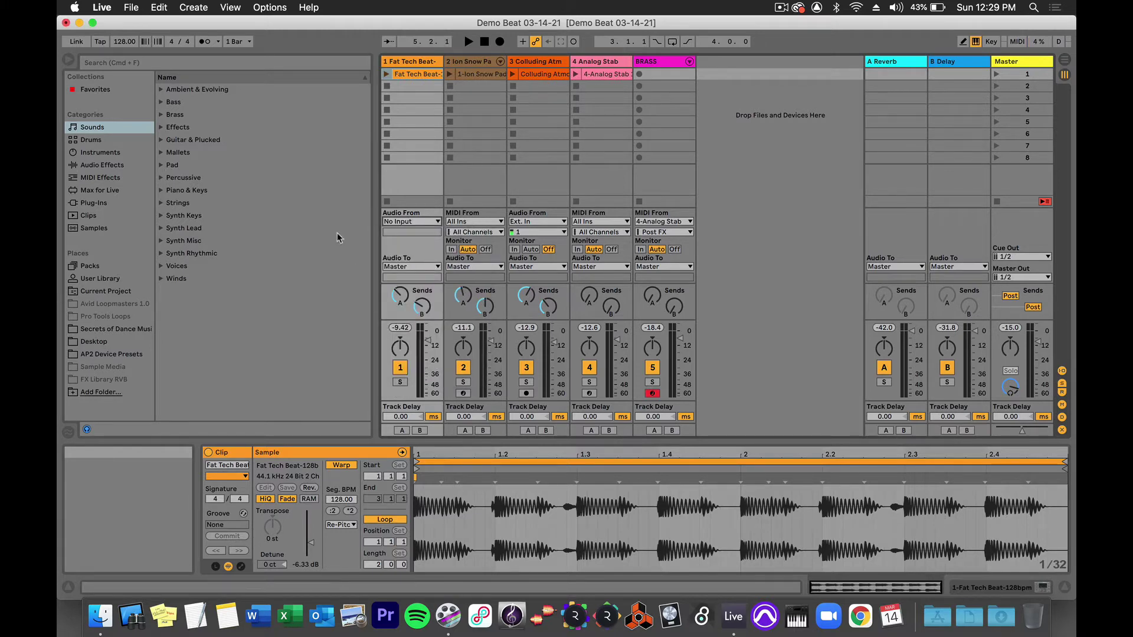
pyautogui.click(388, 74)
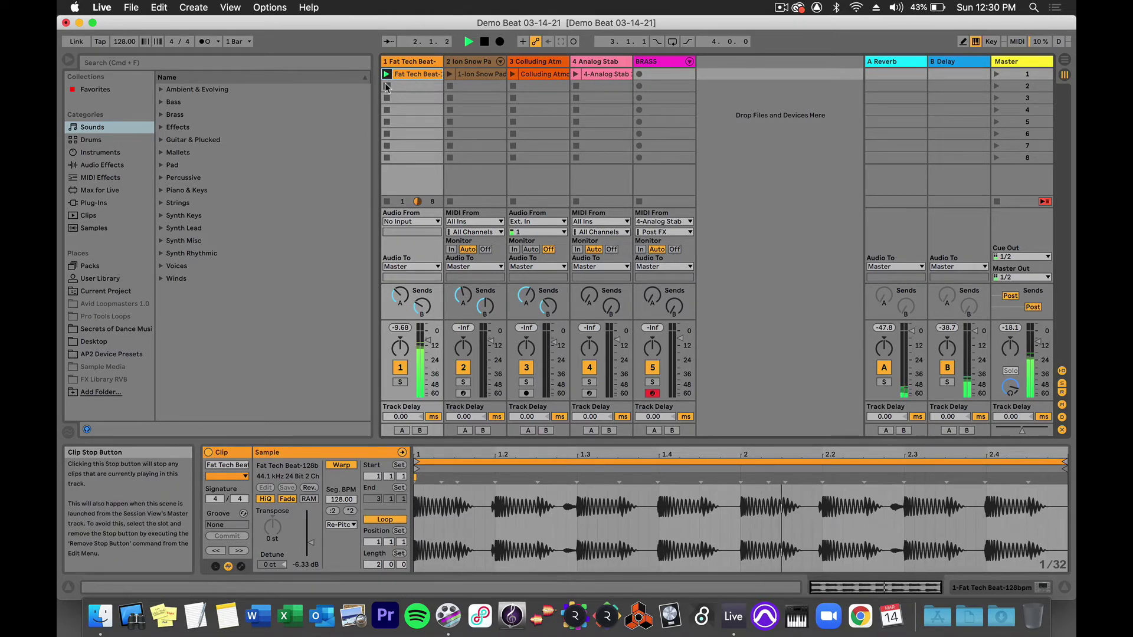
pyautogui.click(387, 87)
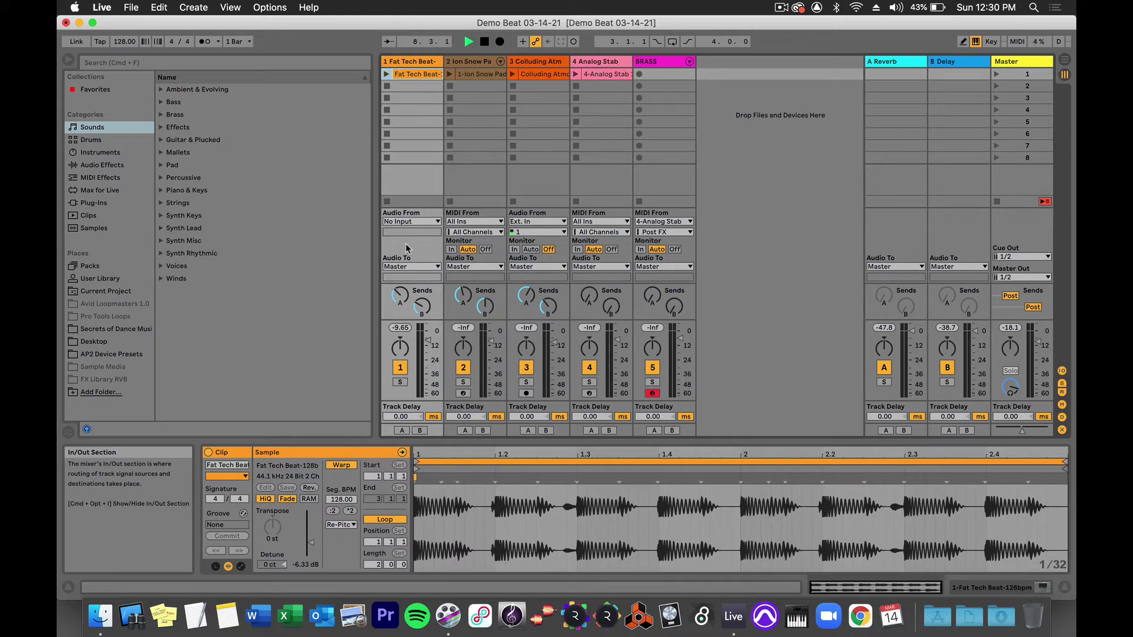
# Set the Fat Tech Beat track's audio input to Ext. In and look through the available input channels.
pyautogui.click(426, 221)
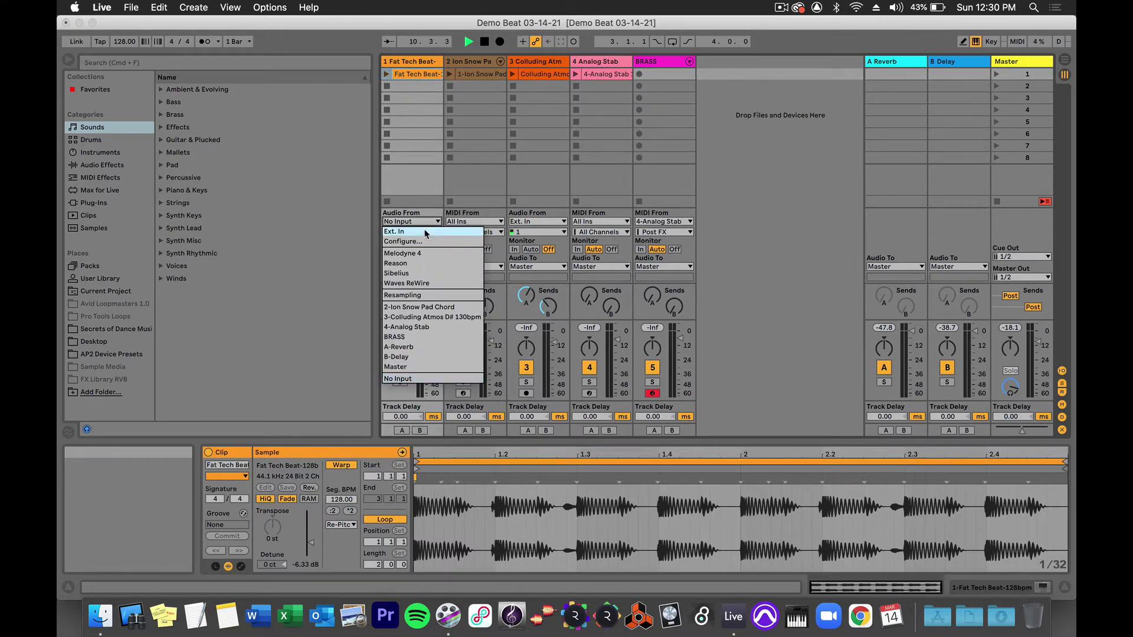
pyautogui.click(425, 232)
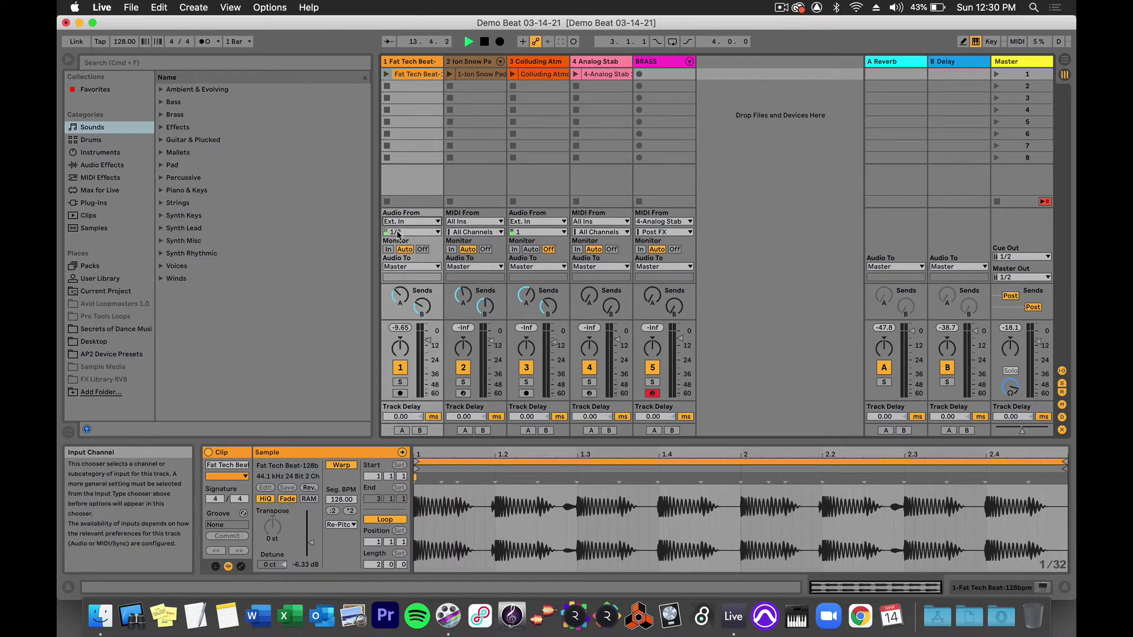
pyautogui.click(429, 232)
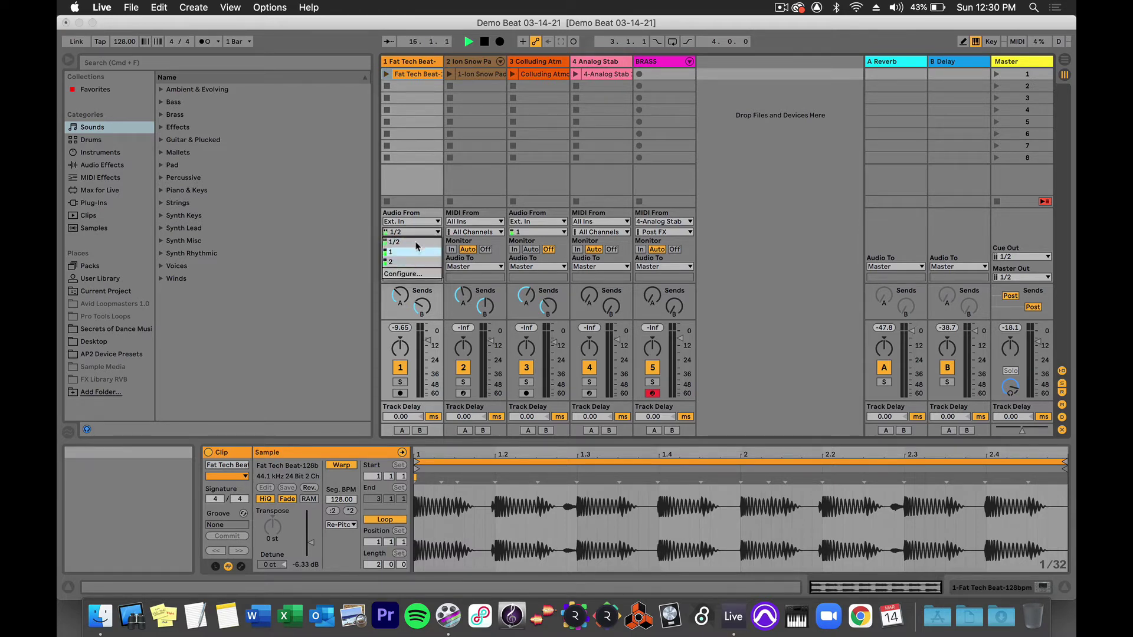
pyautogui.click(354, 257)
# Try Melodyne 4 as the Fat Tech Beat track's input, view its channel list, and set the input back to No Input.
pyautogui.click(429, 222)
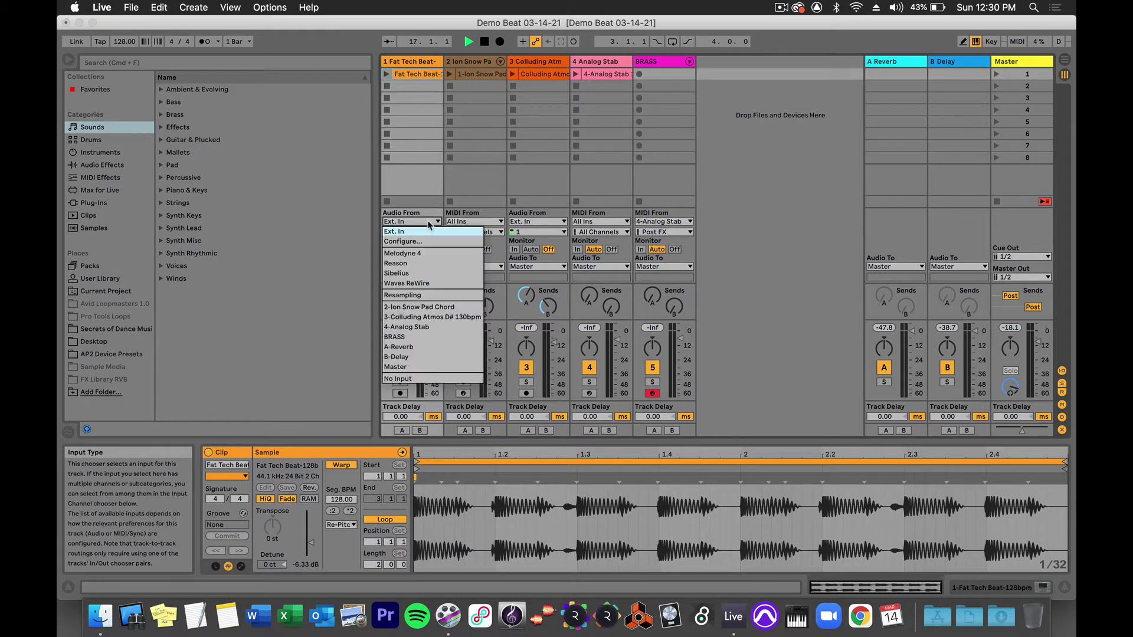
pyautogui.click(425, 253)
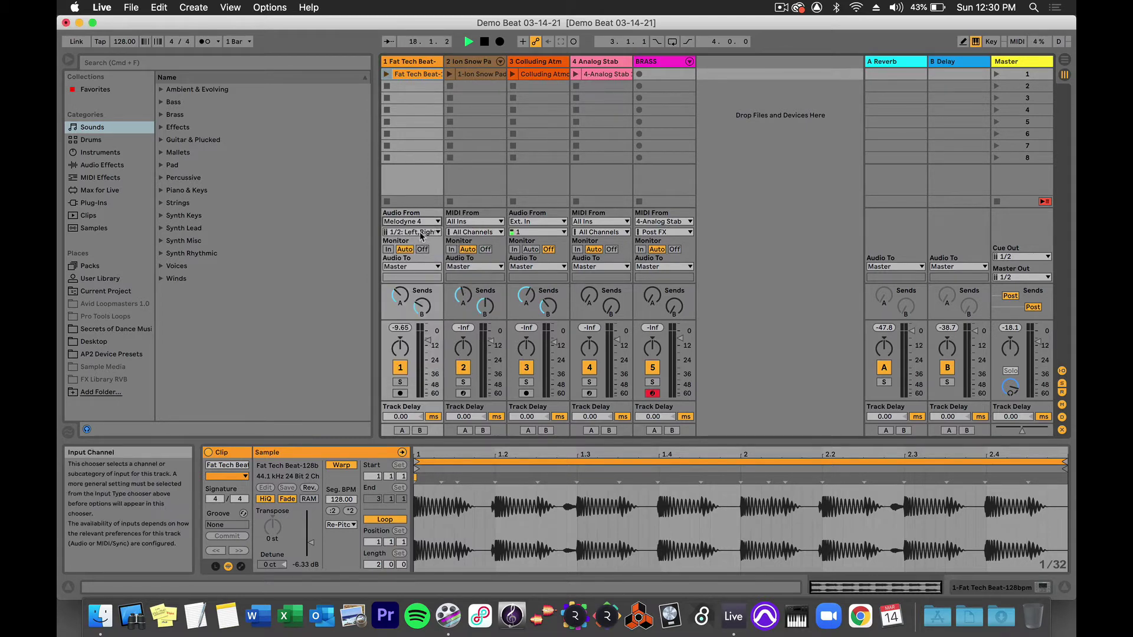
pyautogui.click(421, 233)
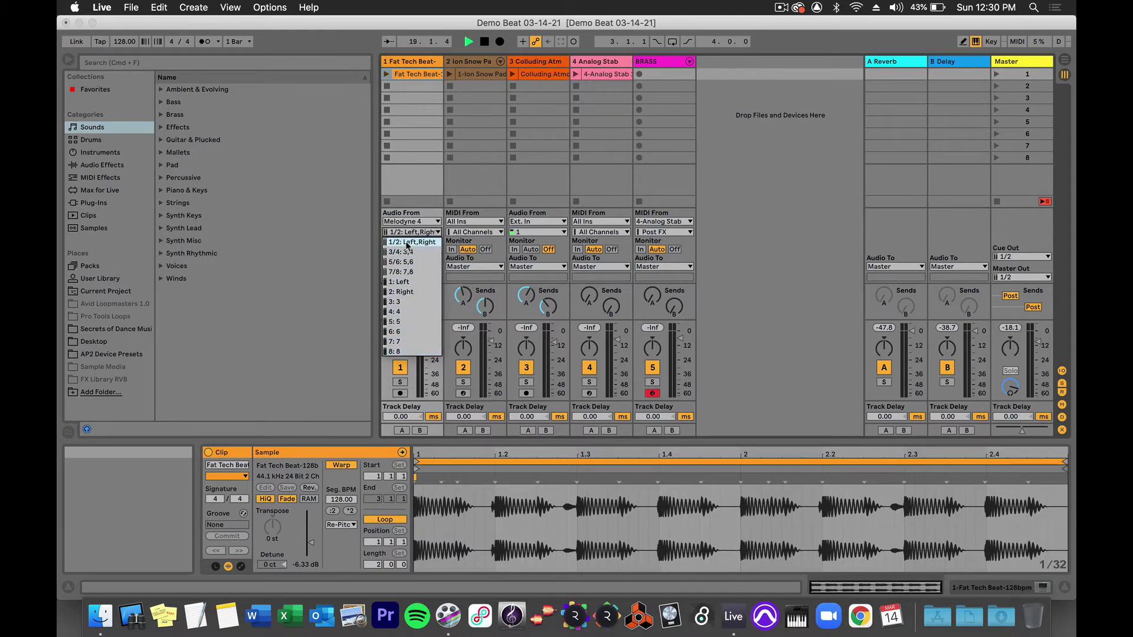
pyautogui.click(347, 249)
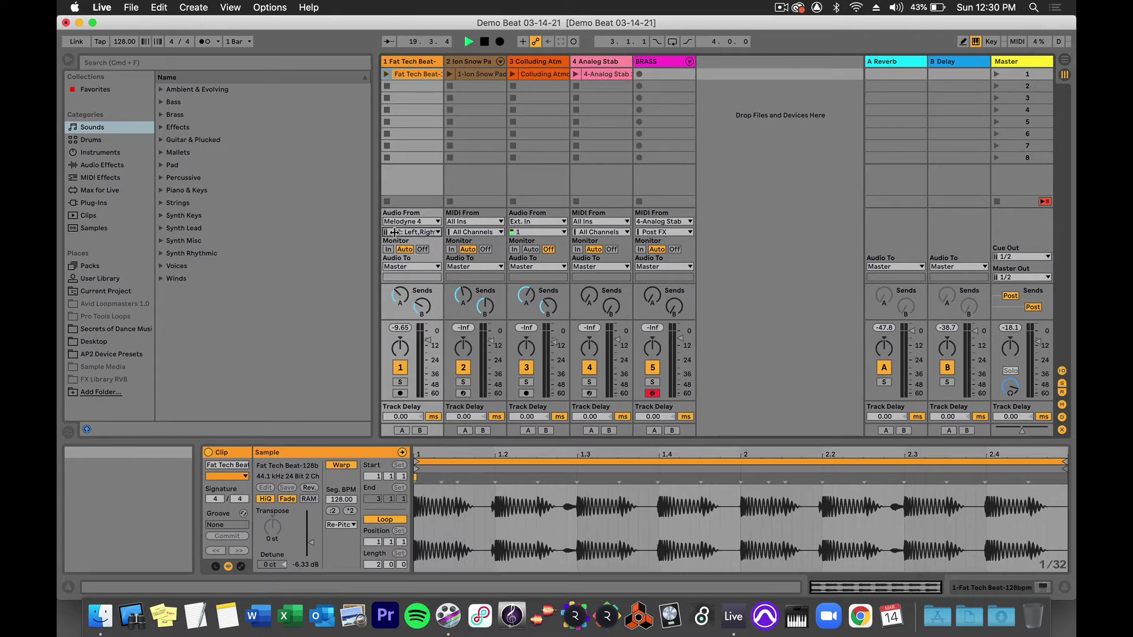
pyautogui.click(423, 223)
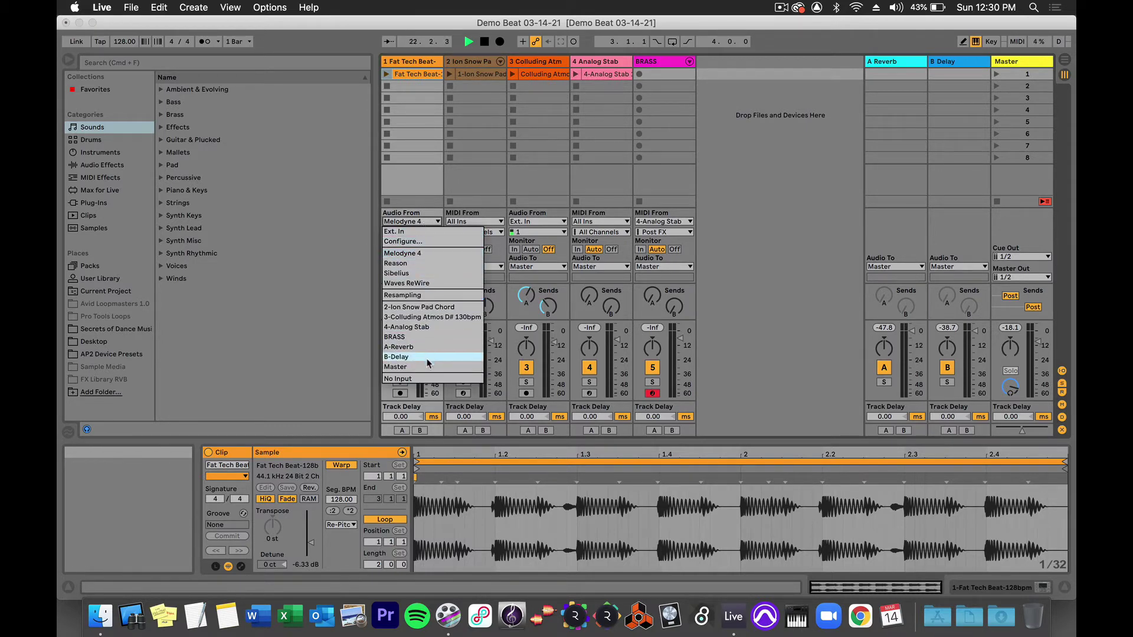
pyautogui.click(425, 378)
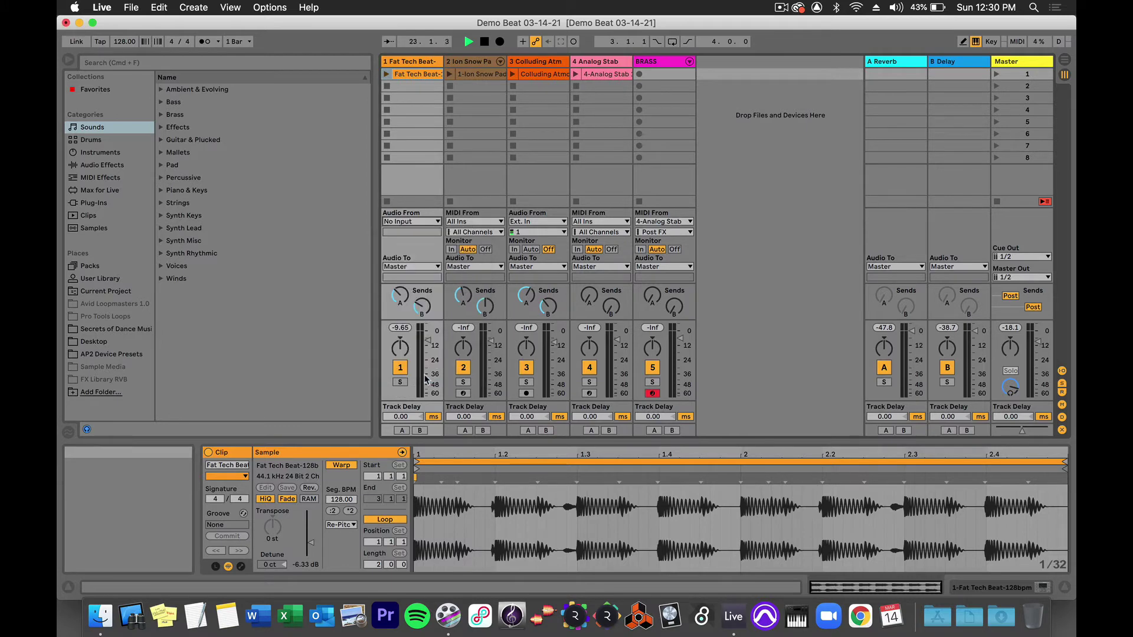
# Try Ext. Out as the Fat Tech Beat track's output, view its output channels, and route the track back to Master.
pyautogui.click(432, 269)
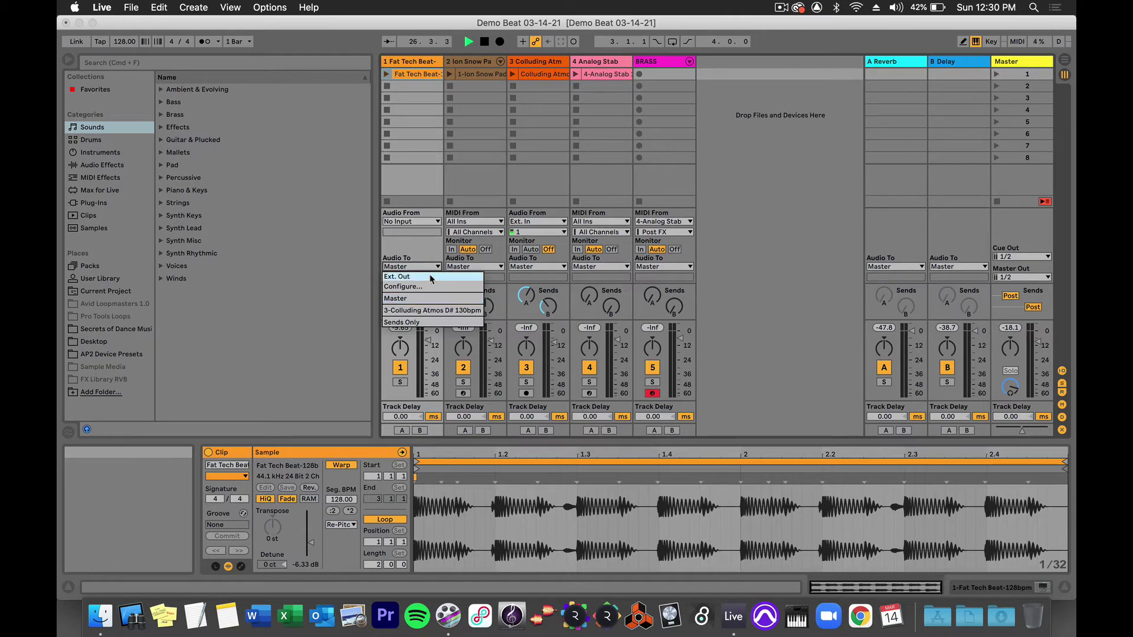
pyautogui.click(430, 278)
pyautogui.click(433, 277)
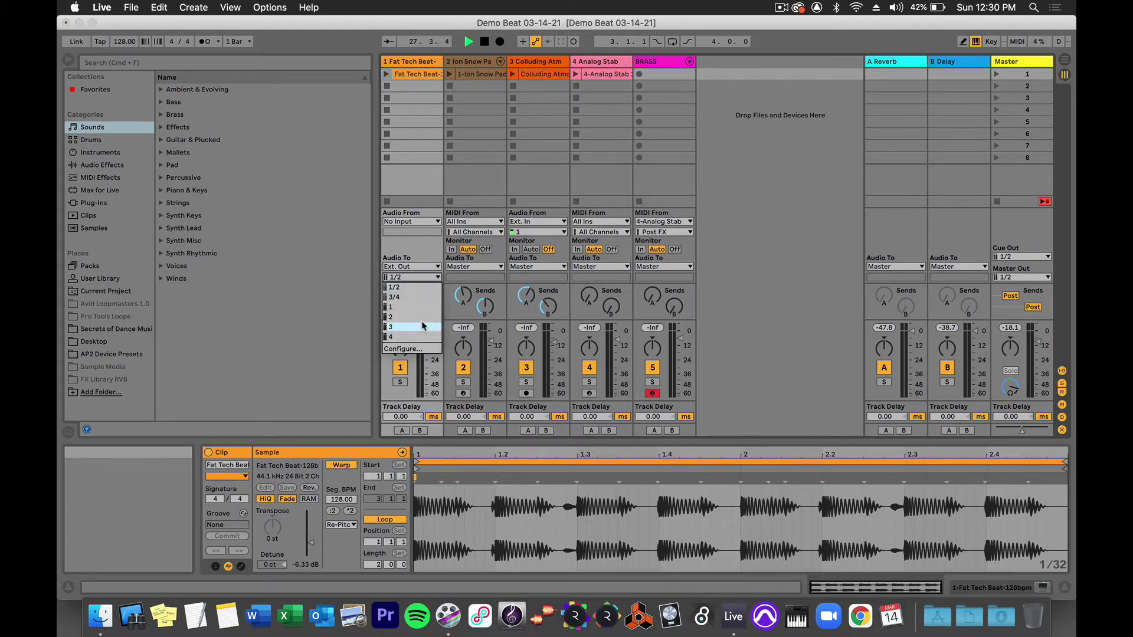
pyautogui.click(417, 249)
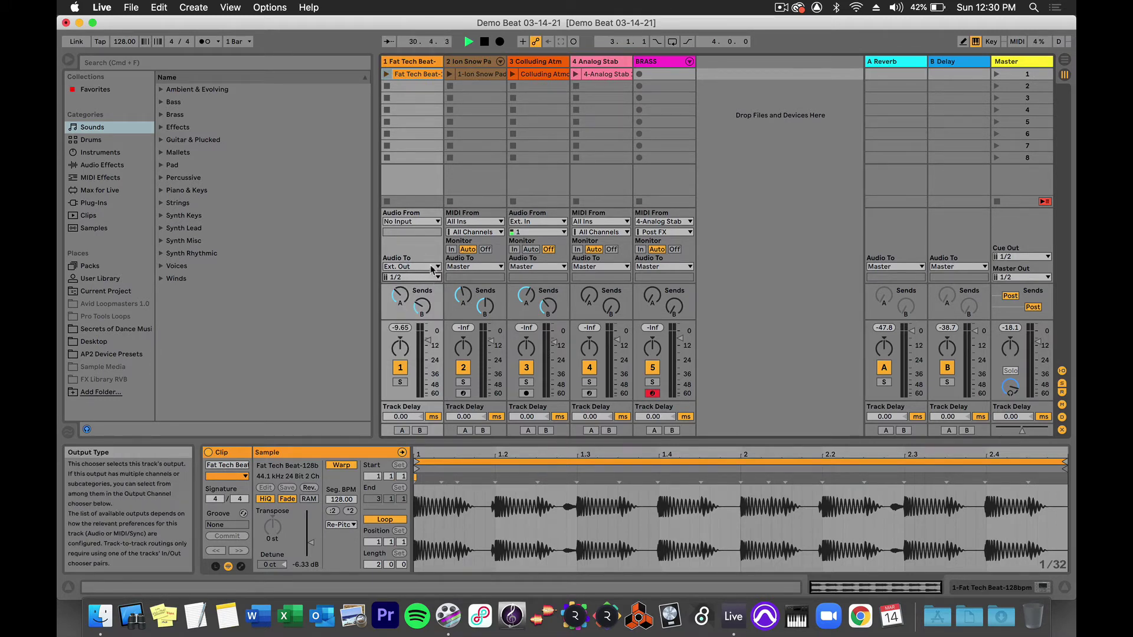
pyautogui.click(433, 267)
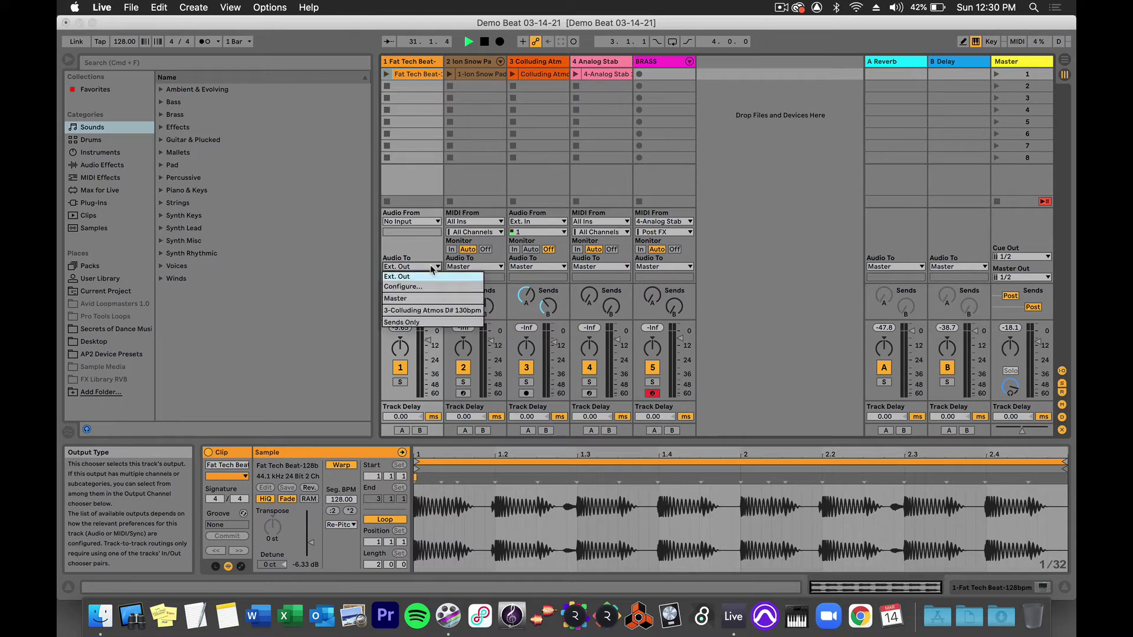
pyautogui.click(428, 299)
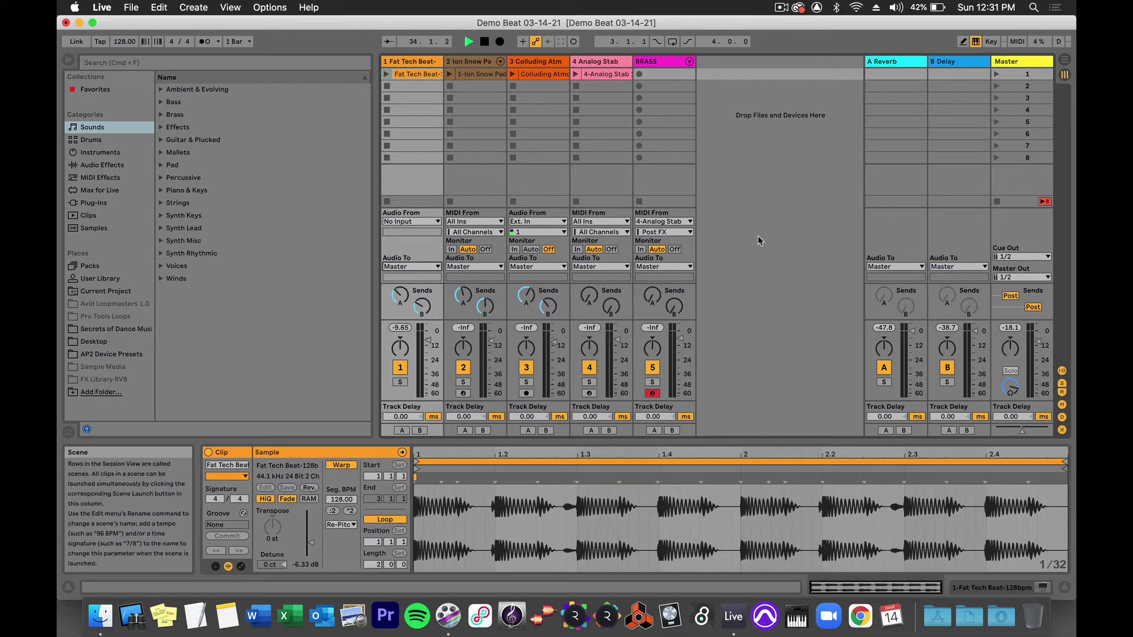
# Route the Fat Tech Beat track's output to Sends Only, stop playback, and return the output to Master.
pyautogui.click(428, 267)
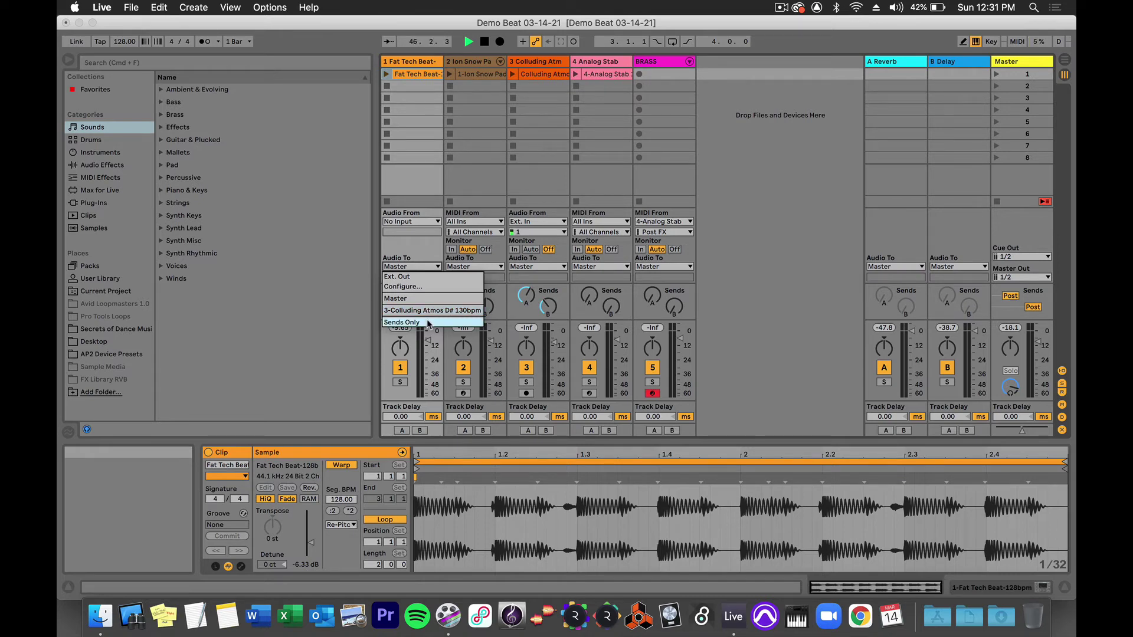
pyautogui.click(428, 324)
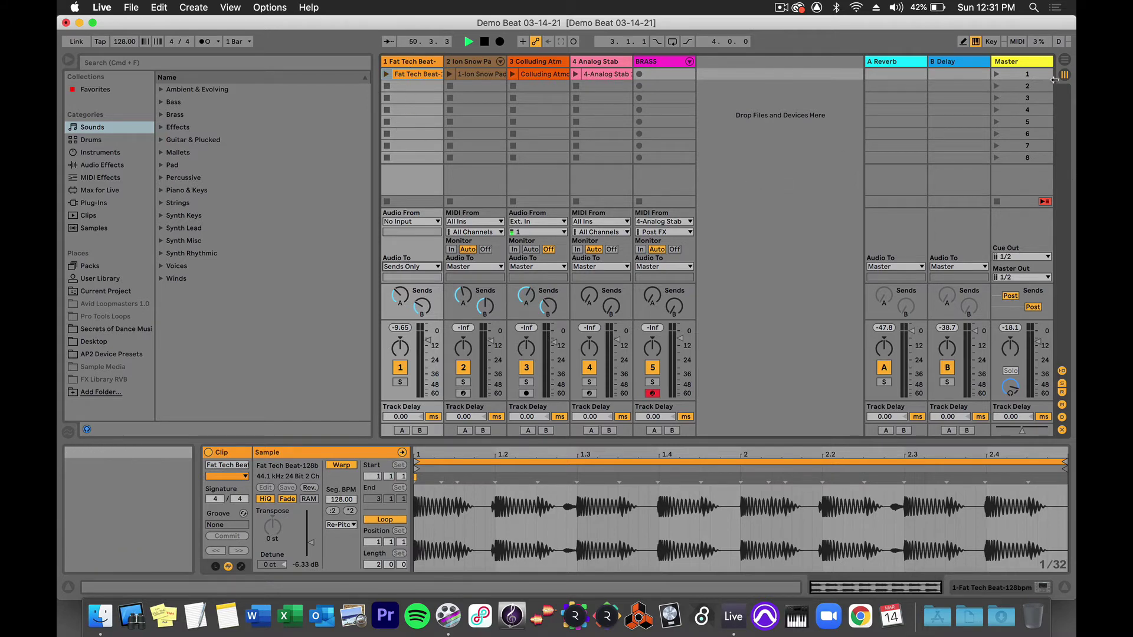
pyautogui.press('space')
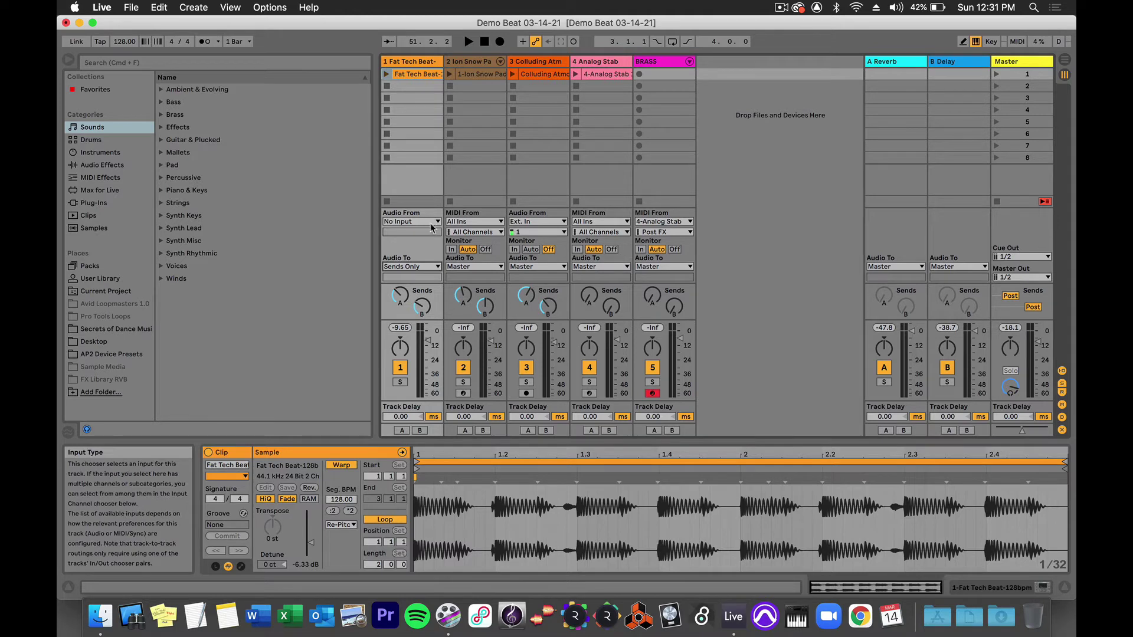
pyautogui.click(432, 268)
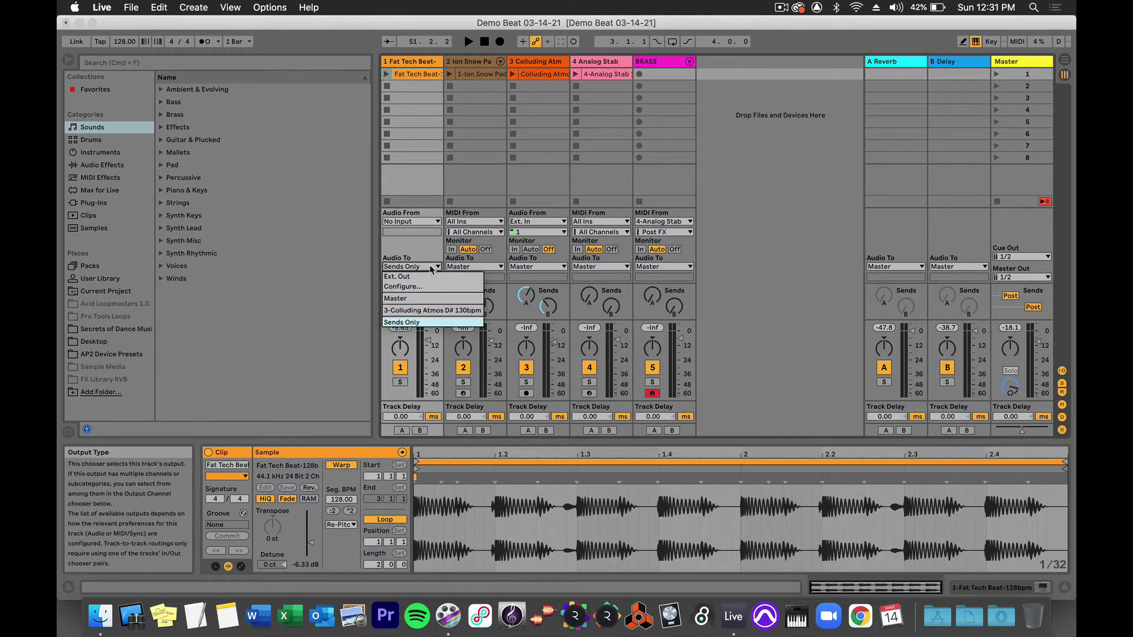
pyautogui.click(428, 299)
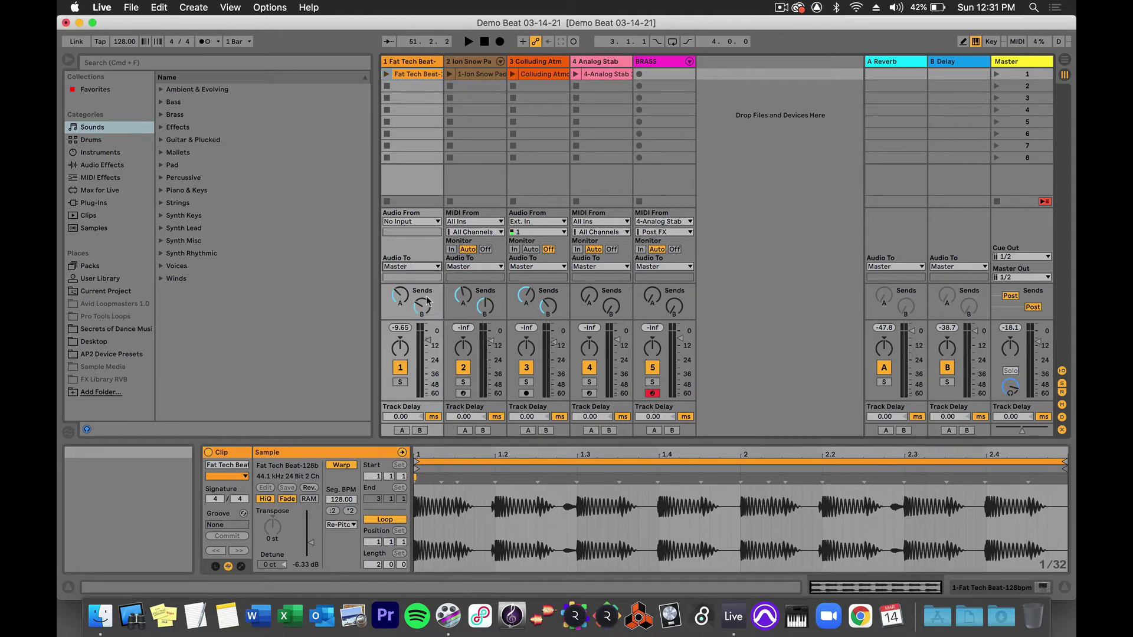
# Set the Fat Tech Beat track's audio input to Ext. In and launch its clip.
pyautogui.click(413, 222)
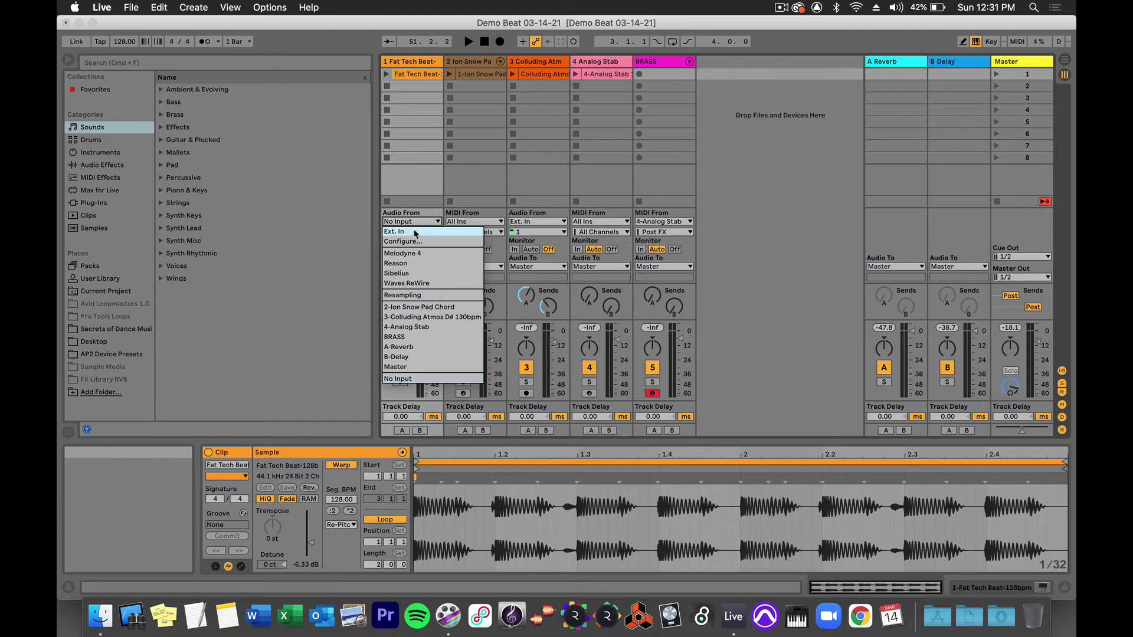
pyautogui.click(415, 232)
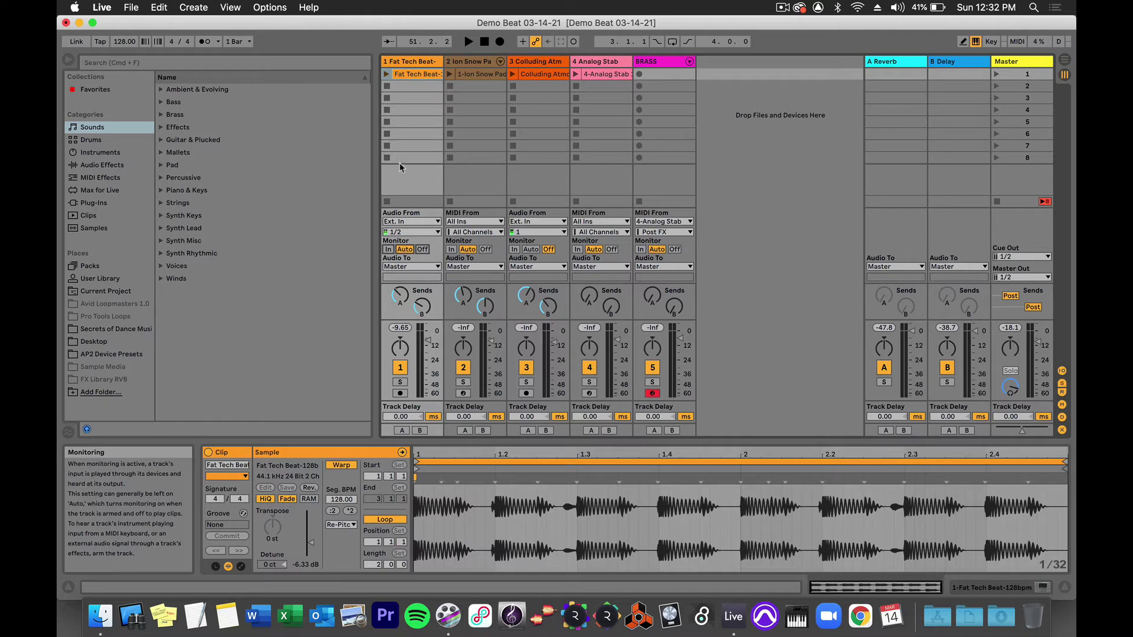
pyautogui.click(387, 75)
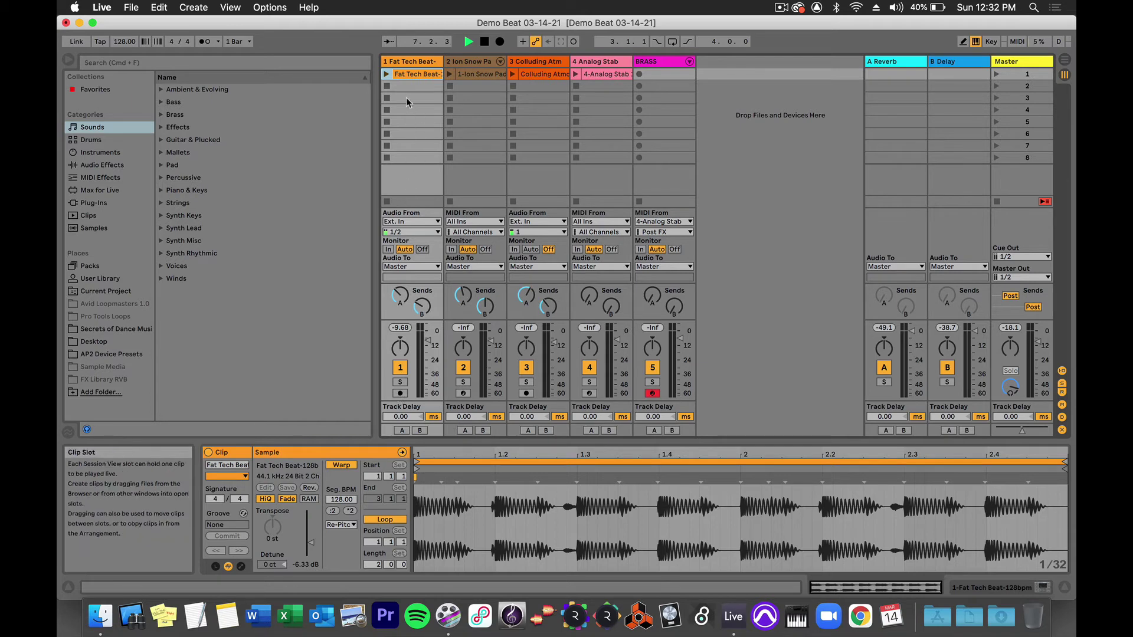
# Arm the Fat Tech Beat track for recording while its clip plays, disarm it, and stop playback.
pyautogui.click(402, 393)
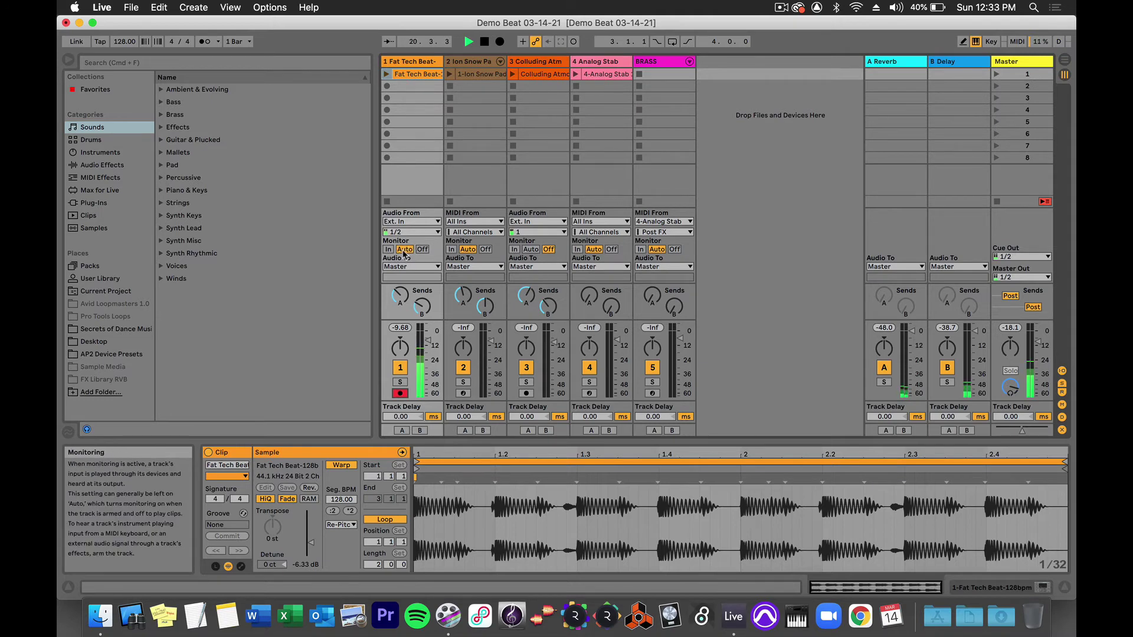
pyautogui.click(401, 394)
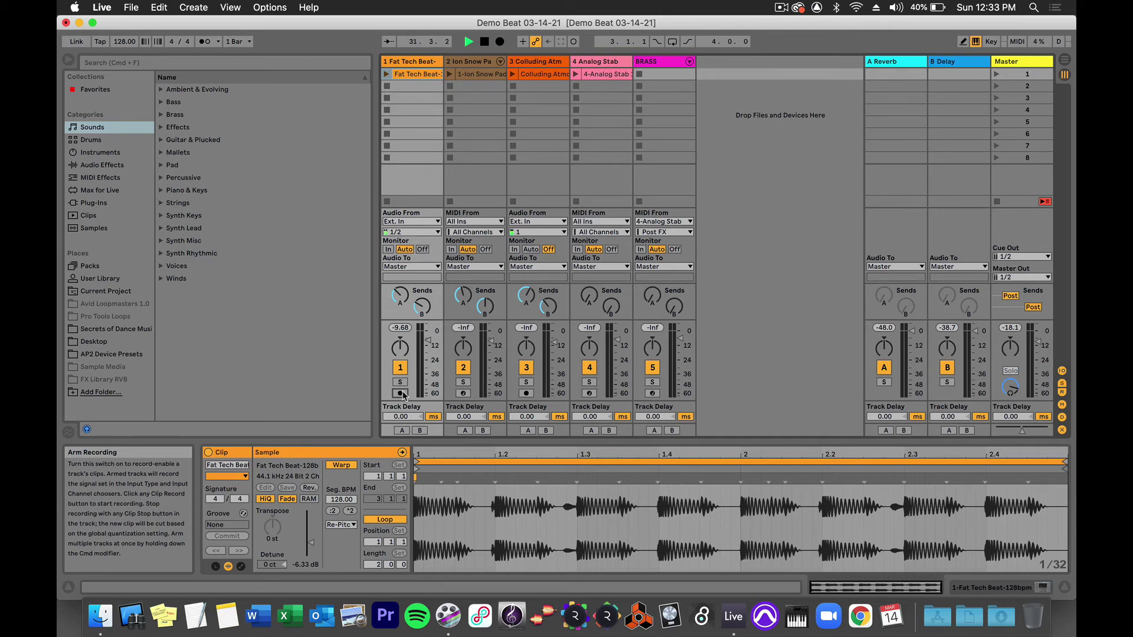
pyautogui.click(485, 41)
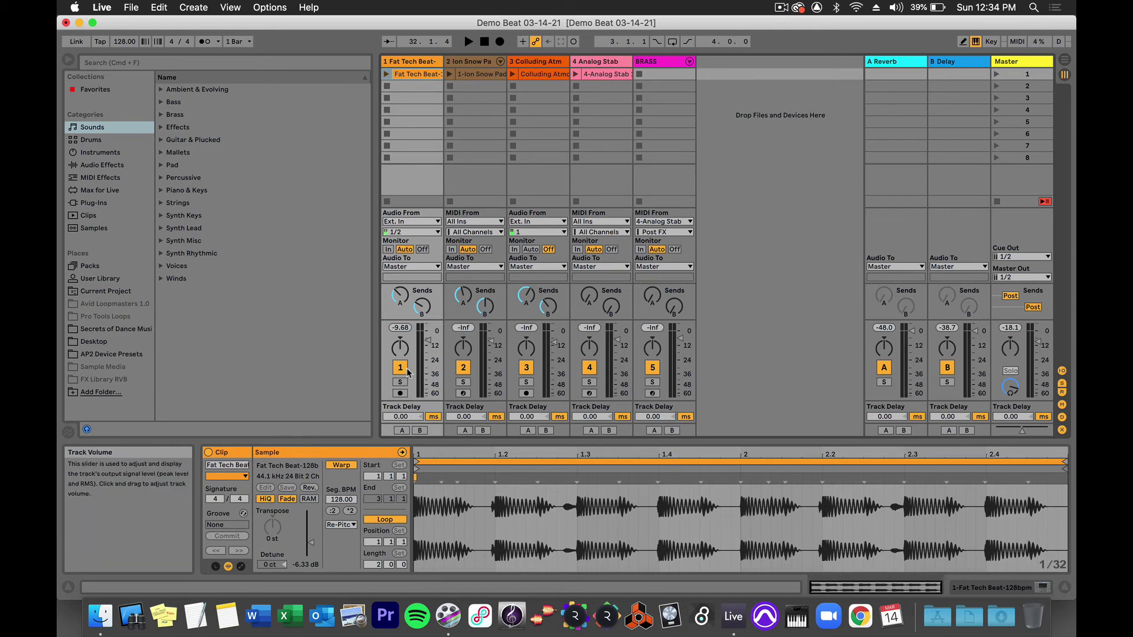
# Switch the Fat Tech Beat track's monitoring to In, to Off, and back to Auto.
pyautogui.click(388, 249)
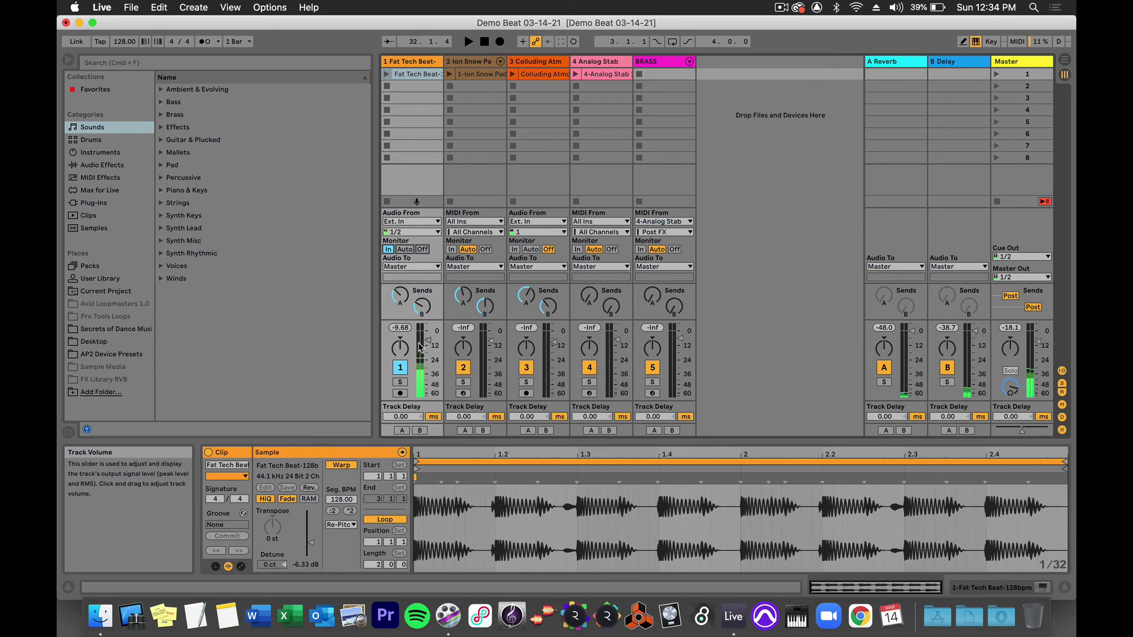
pyautogui.click(405, 250)
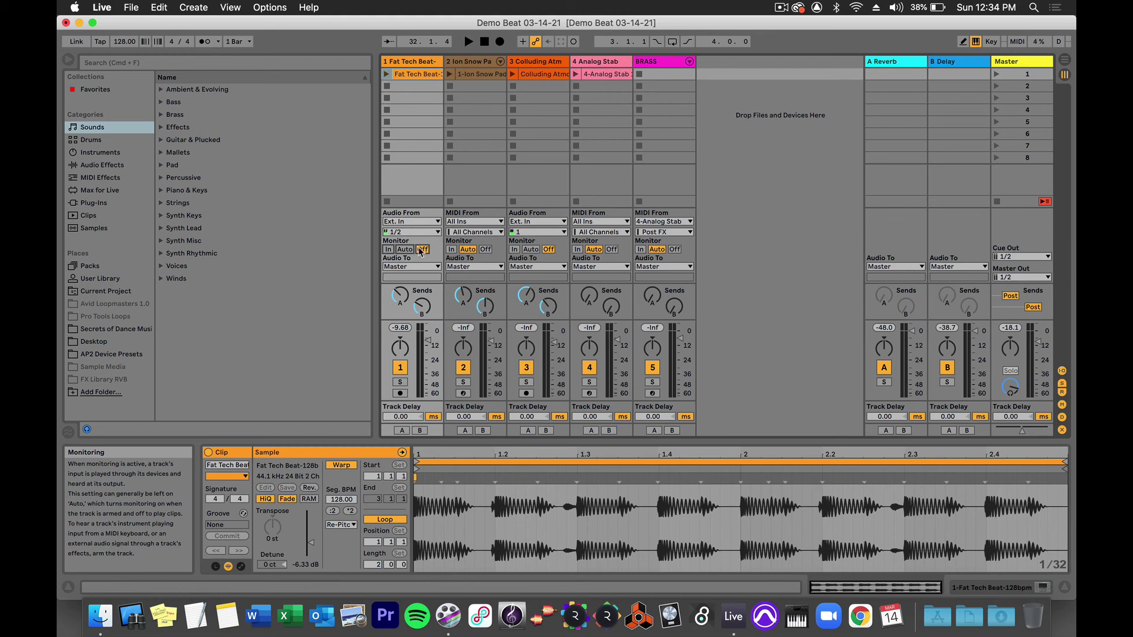
pyautogui.click(406, 250)
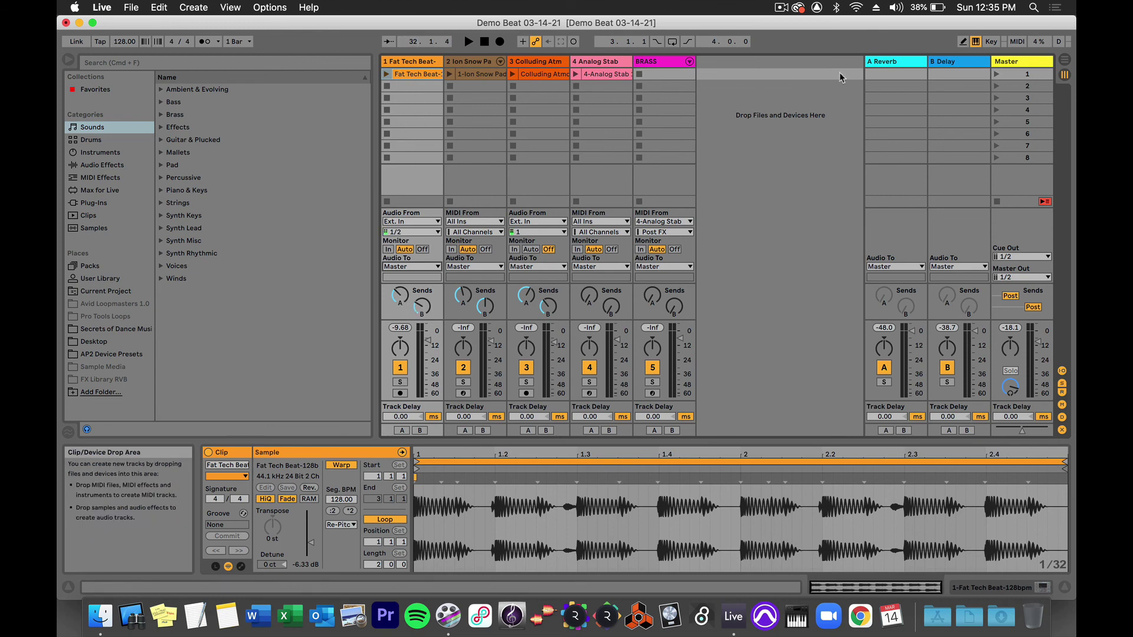
# Launch the Ion Snow Pad clip in the first slot of track 2.
pyautogui.click(451, 73)
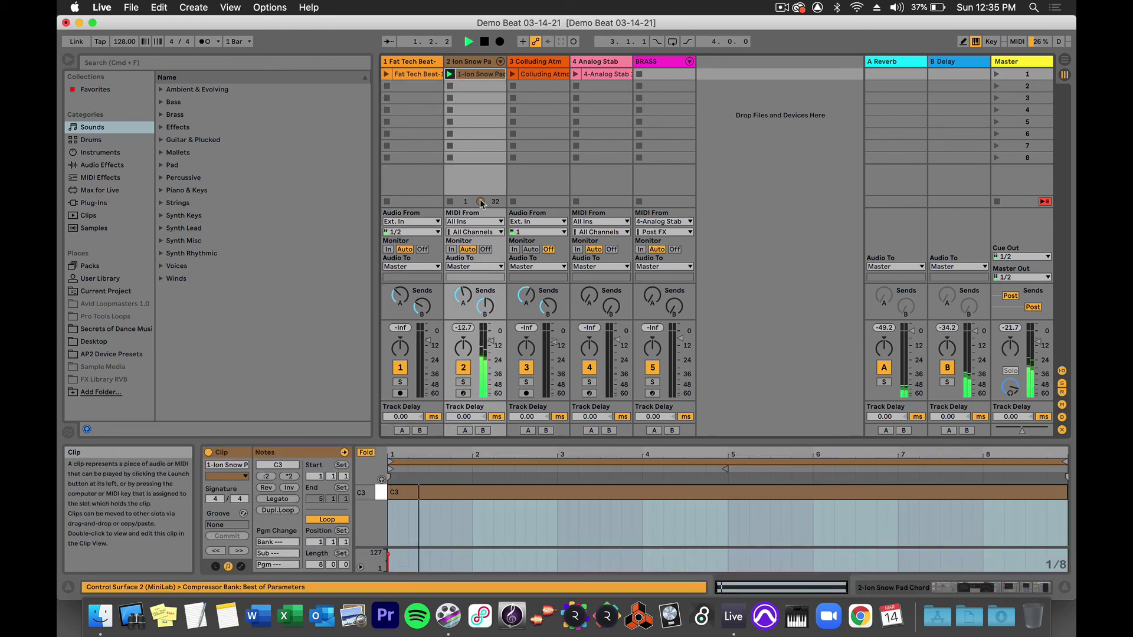